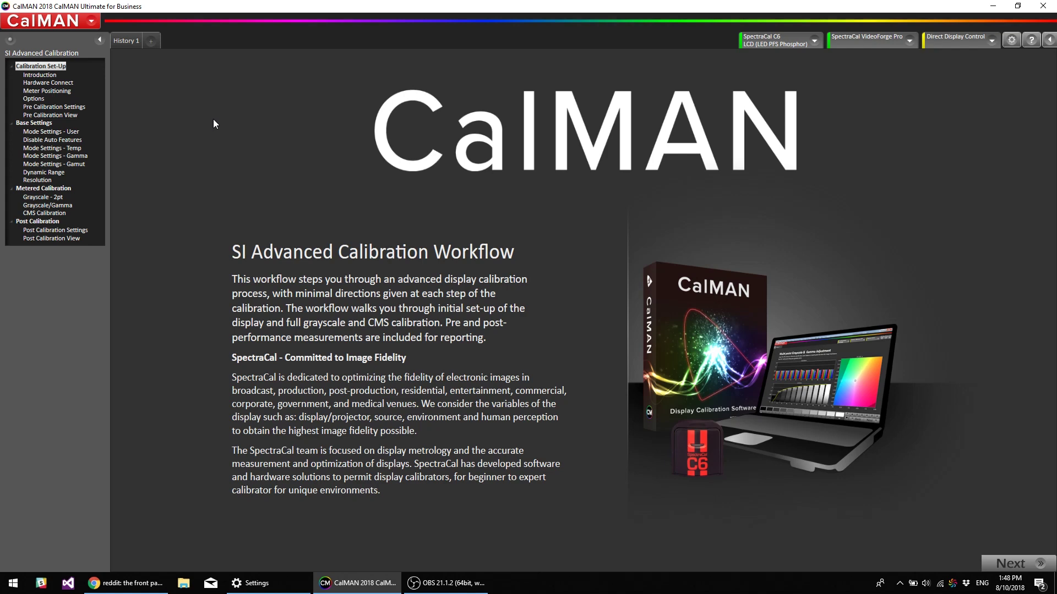
Advance to Hardware Connect, keep the LCD (LED PFS Phosphor) display type, and show VideoForge Pro source settings.
click(1018, 563)
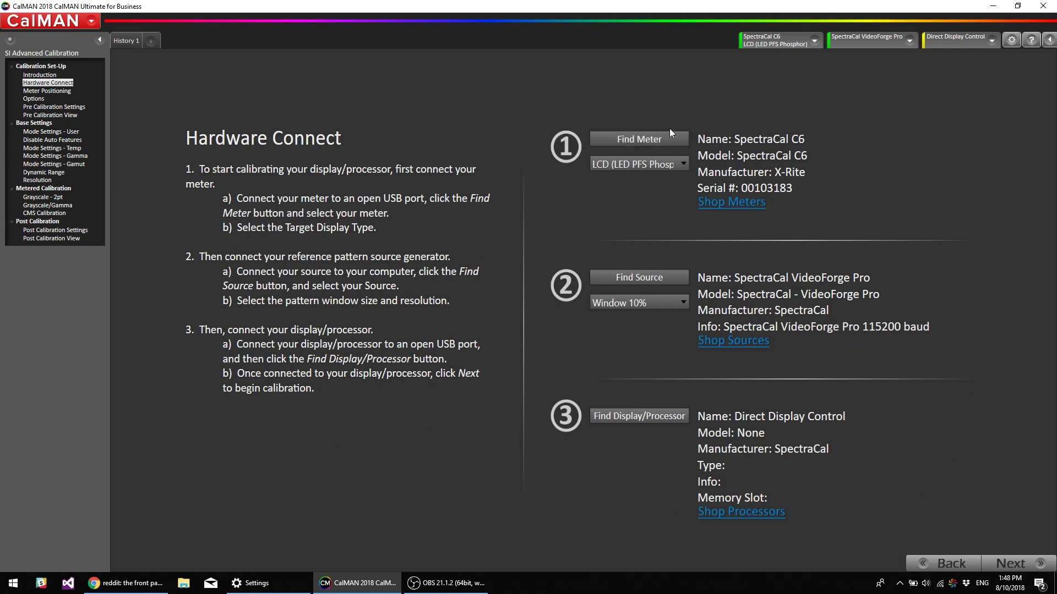
click(638, 164)
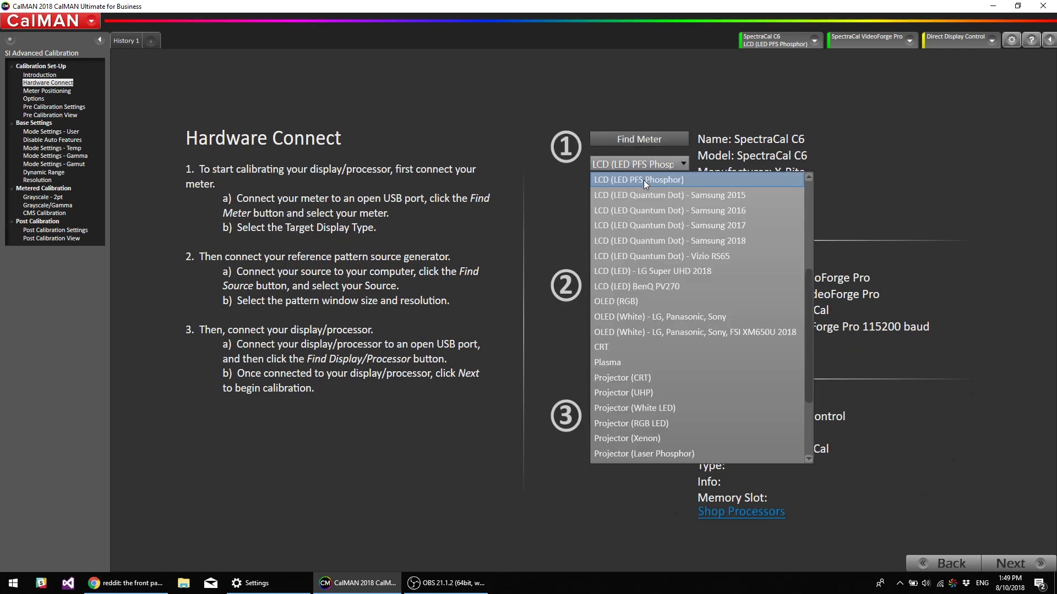
click(690, 179)
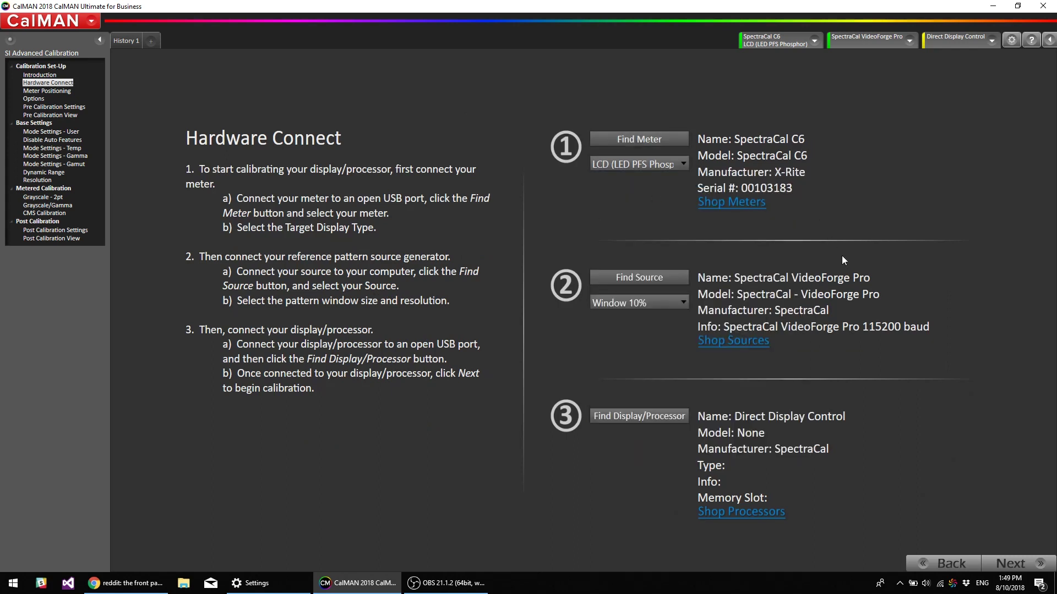
click(883, 43)
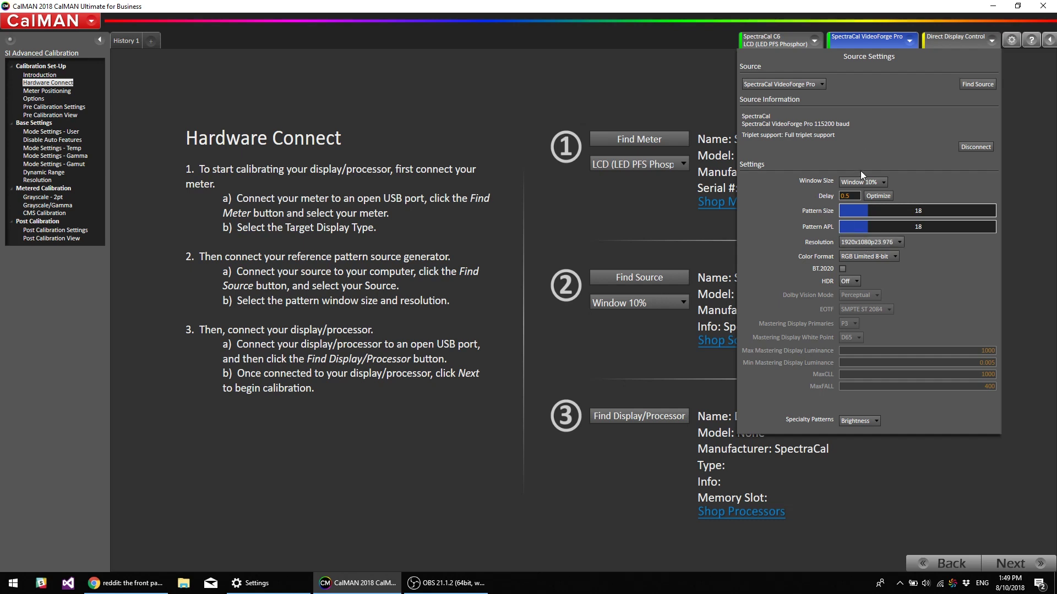
Close the VideoForge Pro Source Settings flyout to reveal the full Hardware Connect page.
click(679, 230)
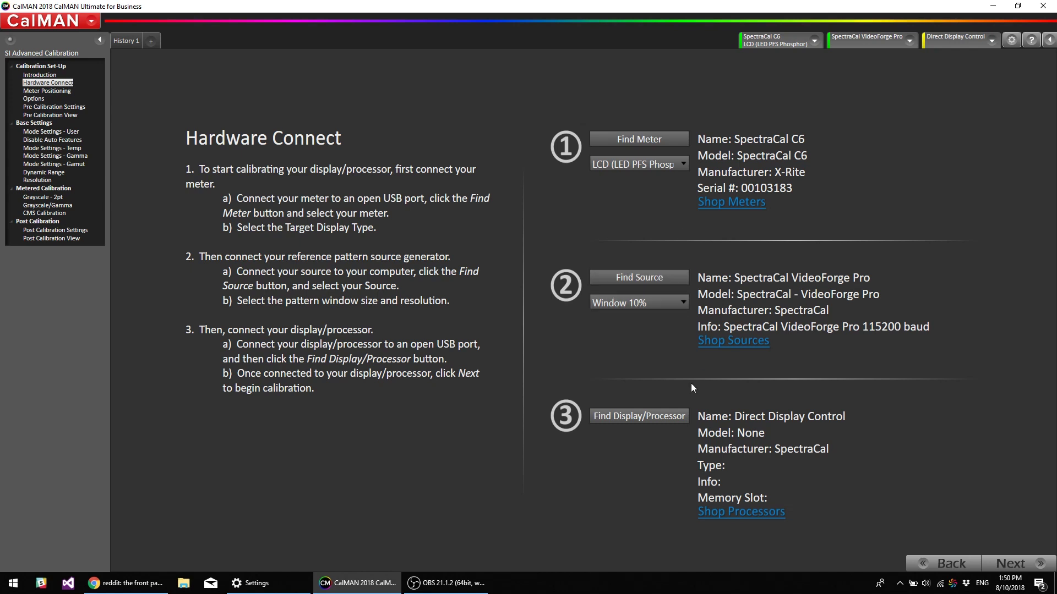
Connect the Eizo display, model Eizo - ColorEdge monitors 1D LUT (USB), via Find Display.
click(634, 417)
click(553, 266)
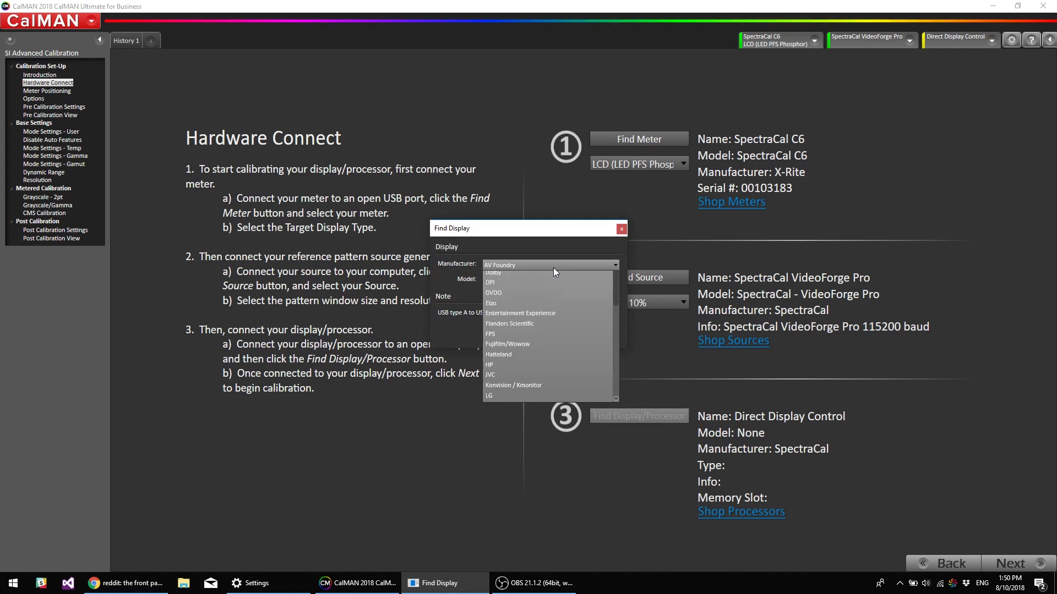
click(519, 371)
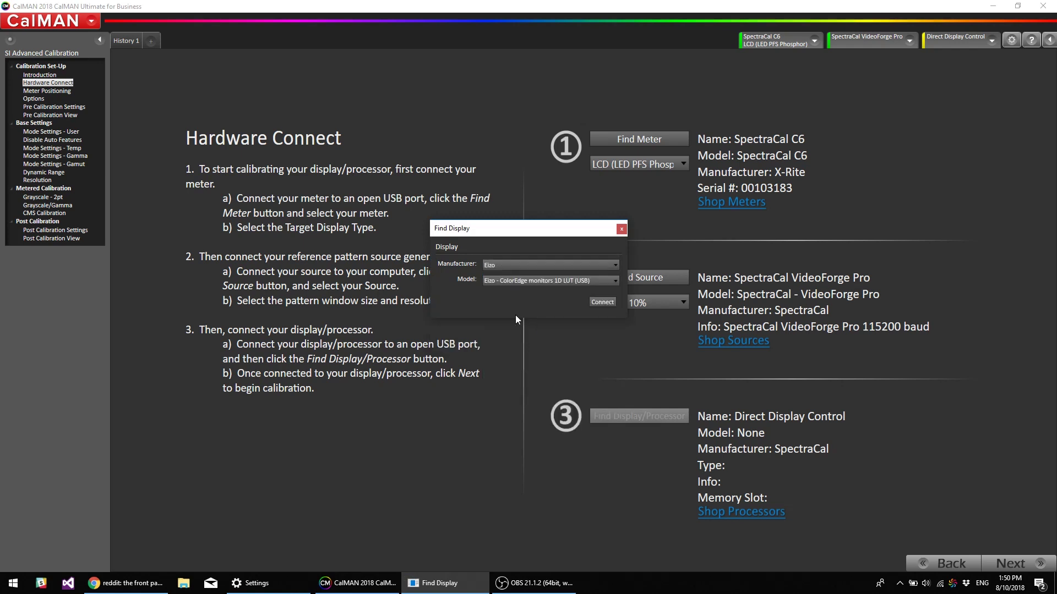
click(520, 281)
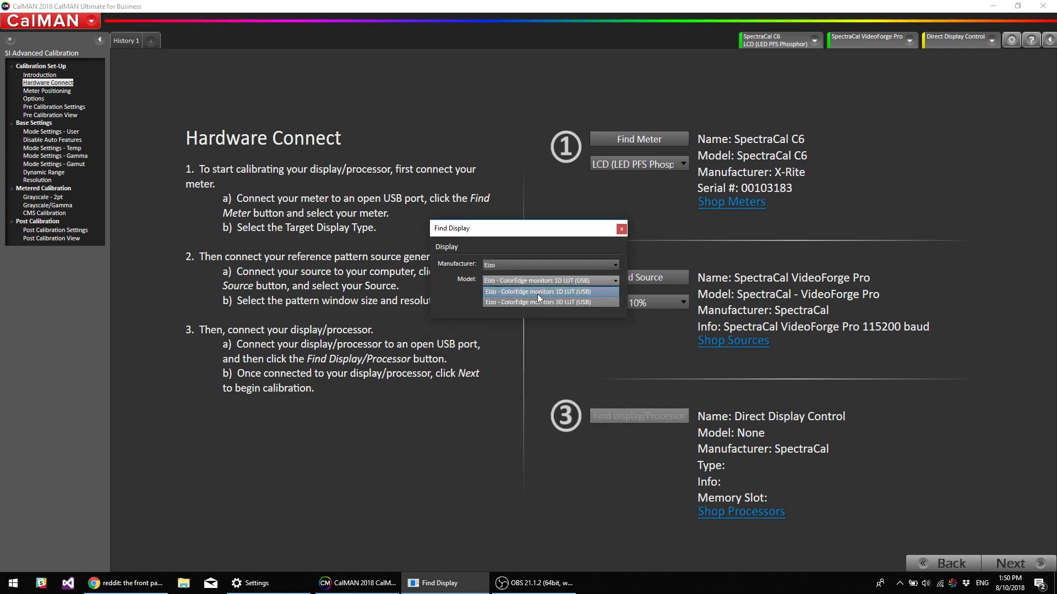
click(577, 292)
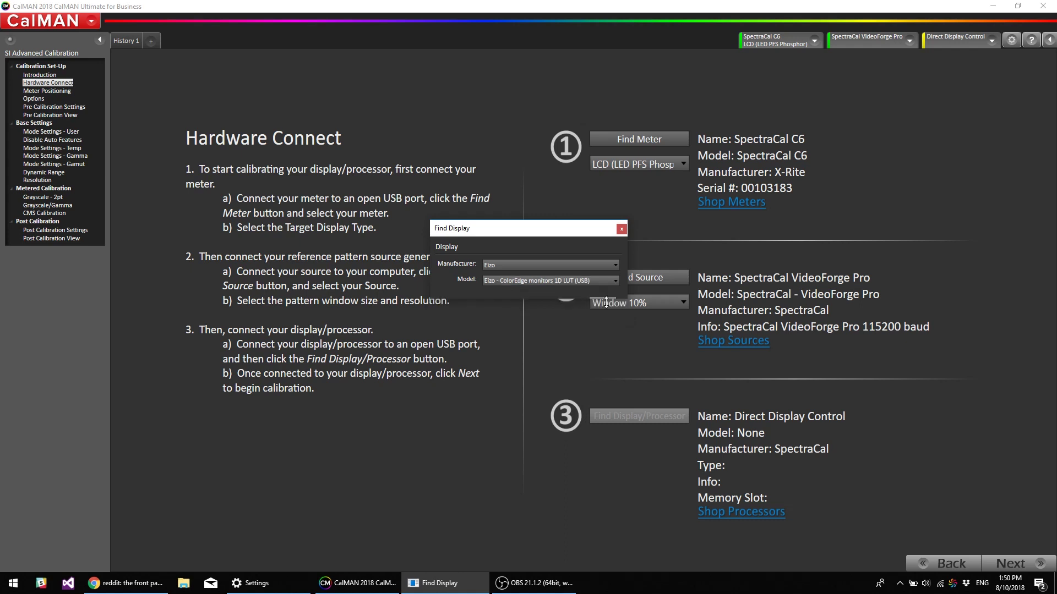
click(555, 312)
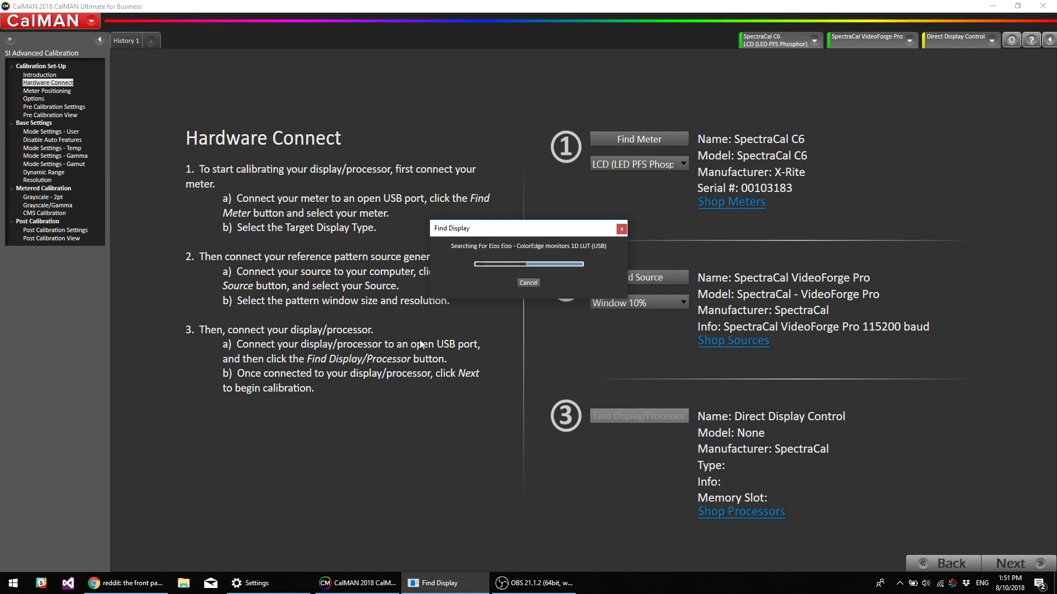
Keep the Eizo display mode at Mode 6 in the display control settings.
click(918, 41)
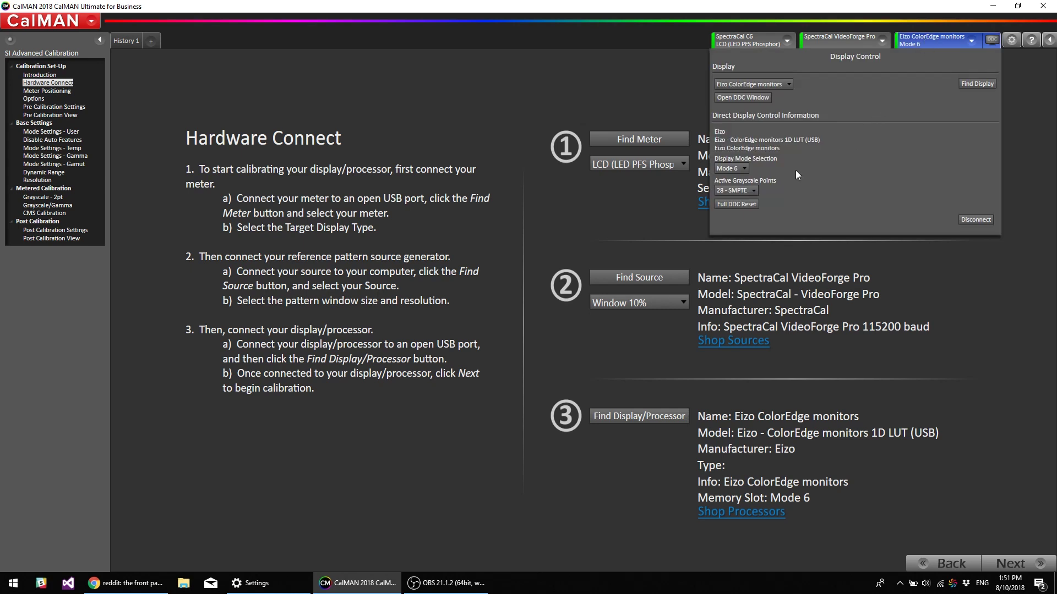
click(740, 168)
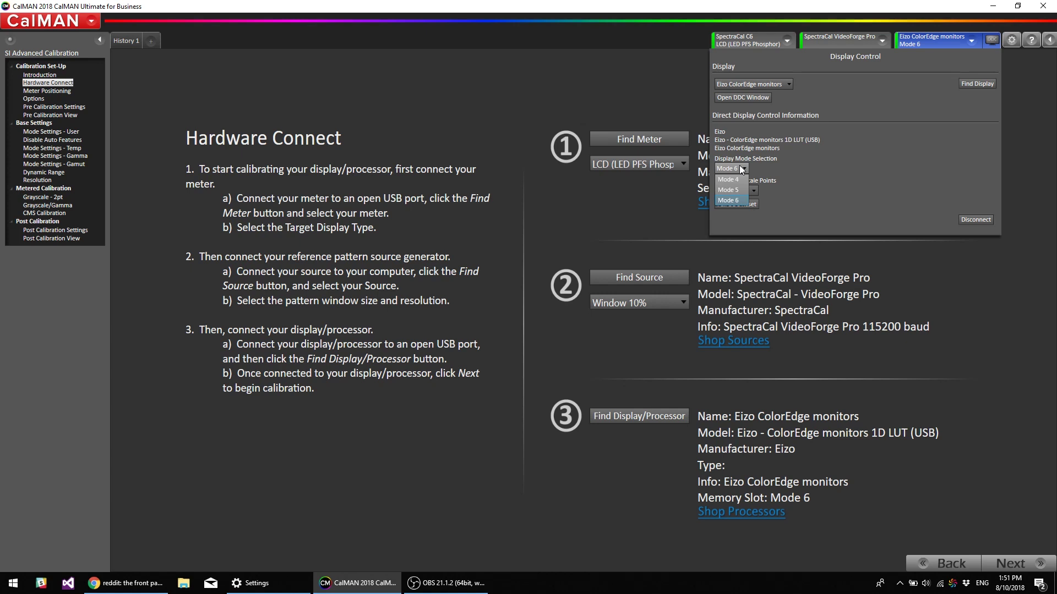
click(740, 201)
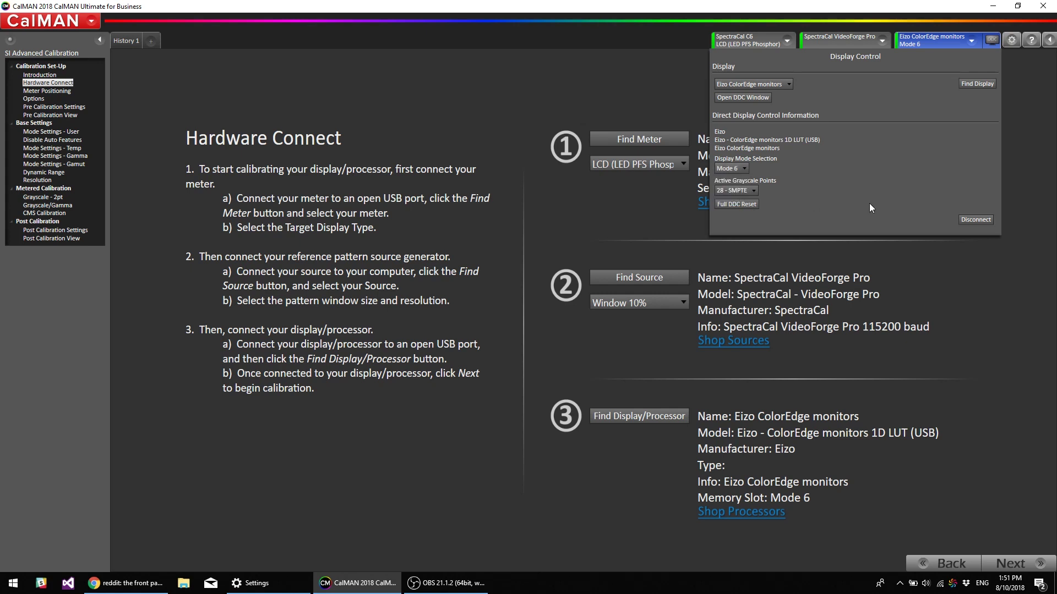
click(933, 48)
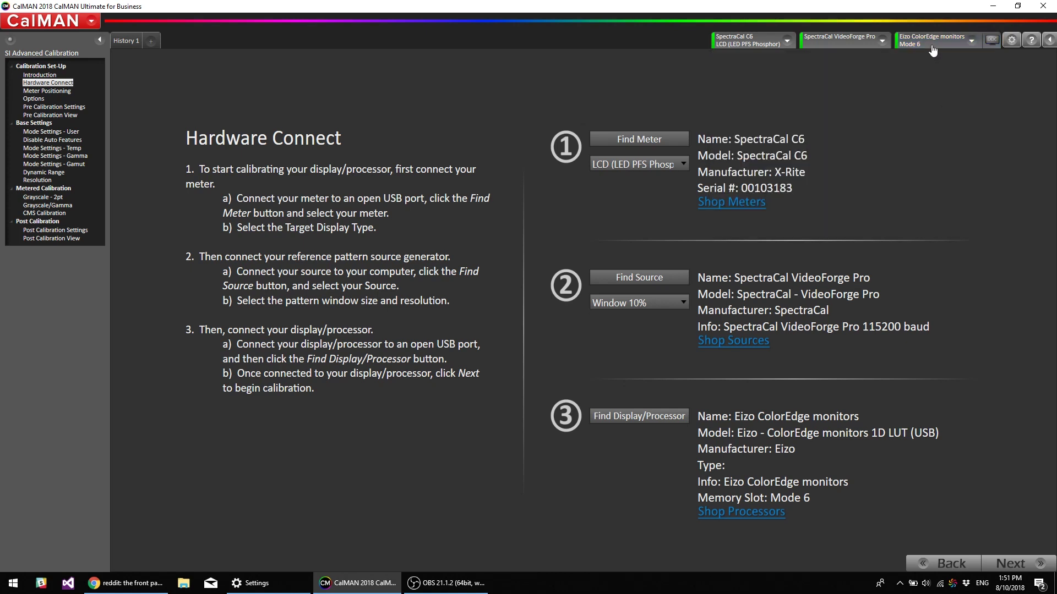
Perform and confirm a Full DDC Reset of the monitor's existing calibration.
click(933, 49)
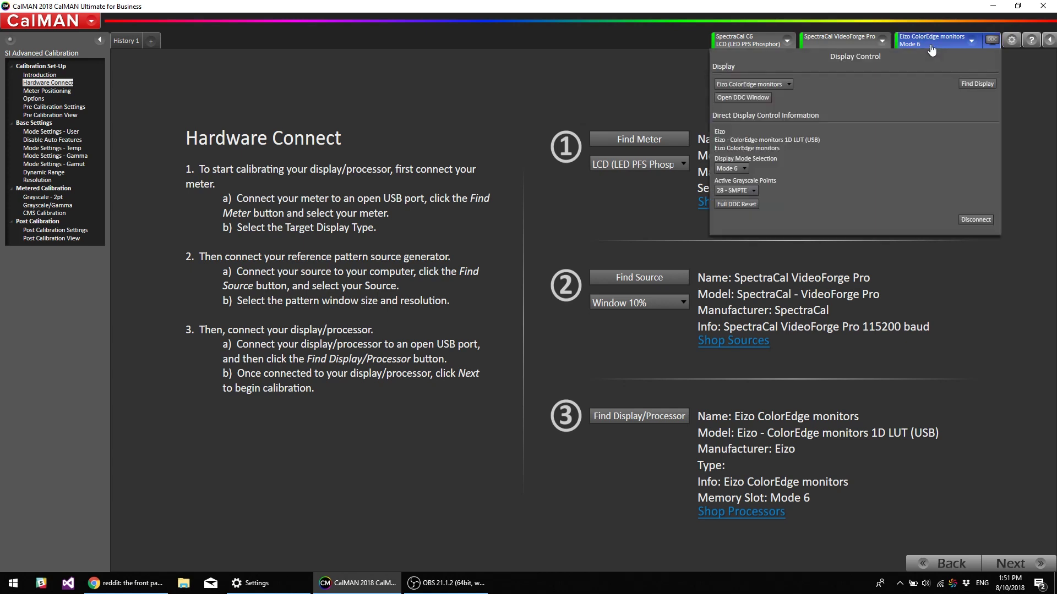
click(735, 204)
click(555, 331)
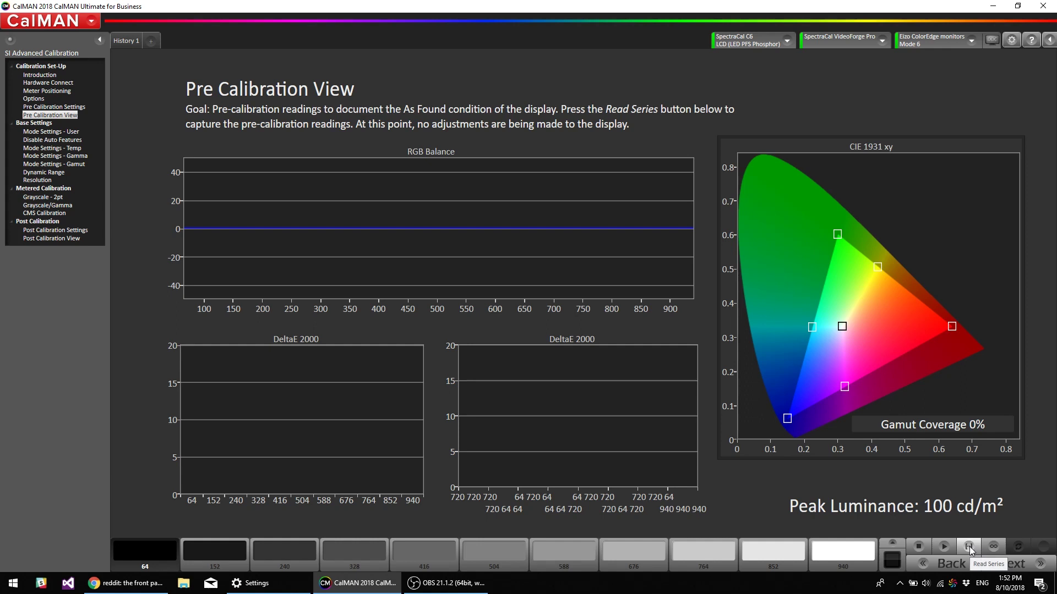
Read the pre-calibration series, measuring 96.4047% gamut coverage and 98 cd/m² peak luminance.
click(969, 546)
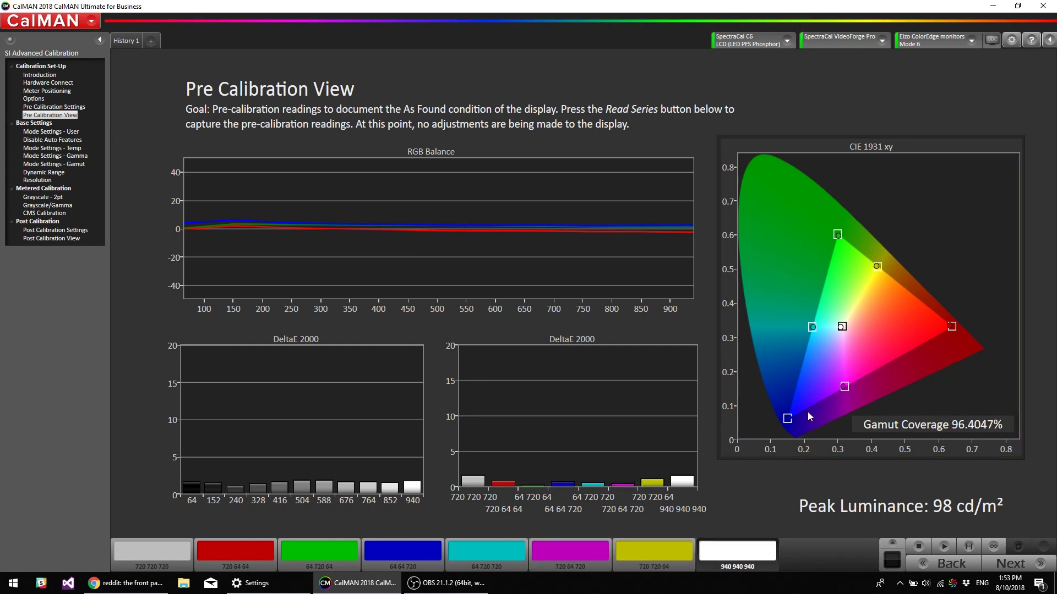
On Dynamic Range, set monitor gamma to 2.4, raise backlight to about 300, and re-measure.
mouse_move(418, 489)
click(54, 173)
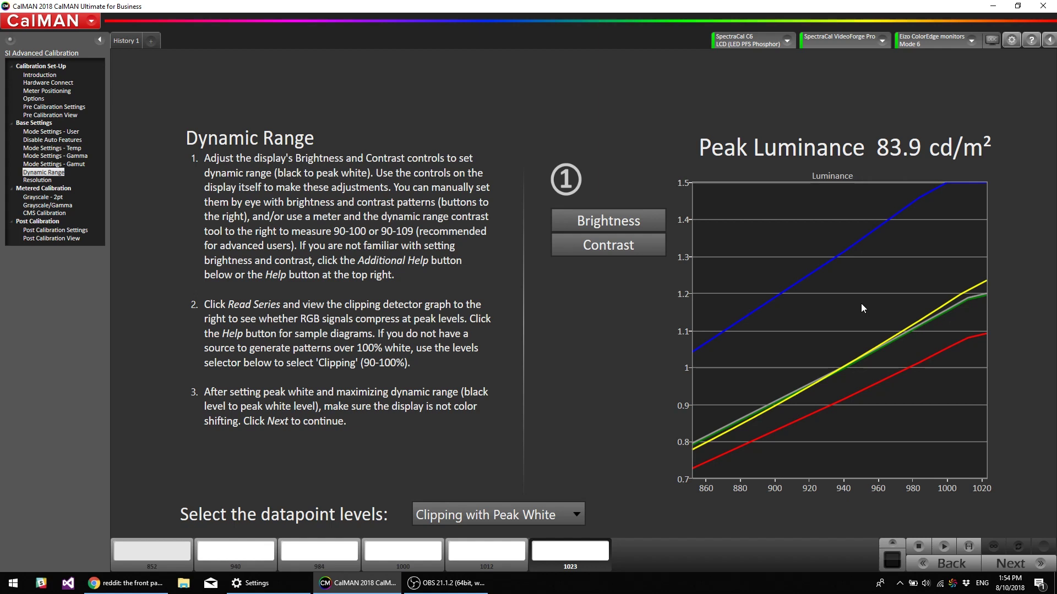
click(991, 40)
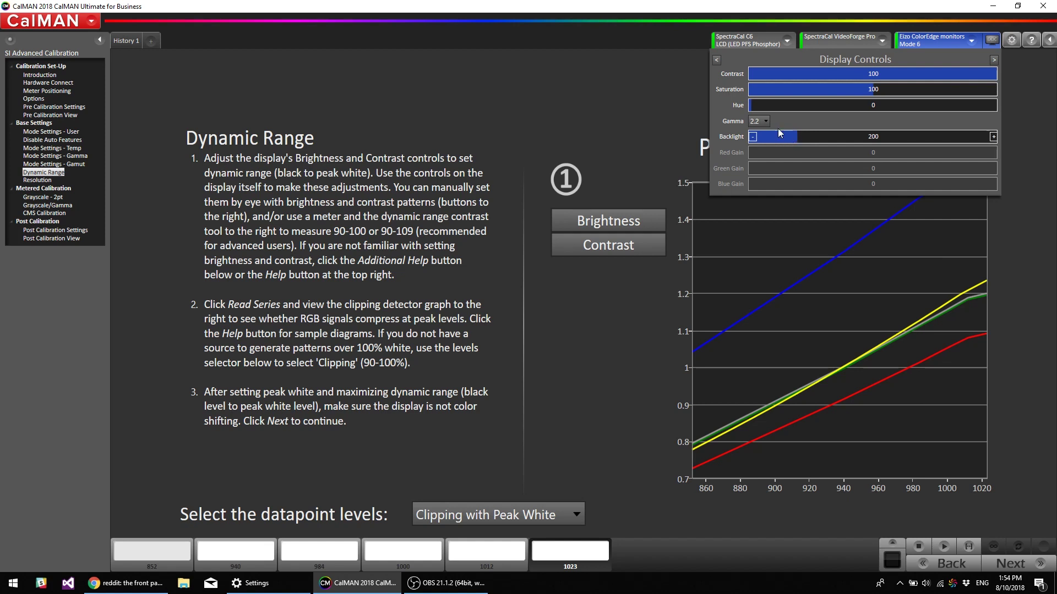
click(766, 121)
click(769, 174)
drag(795, 136, 821, 136)
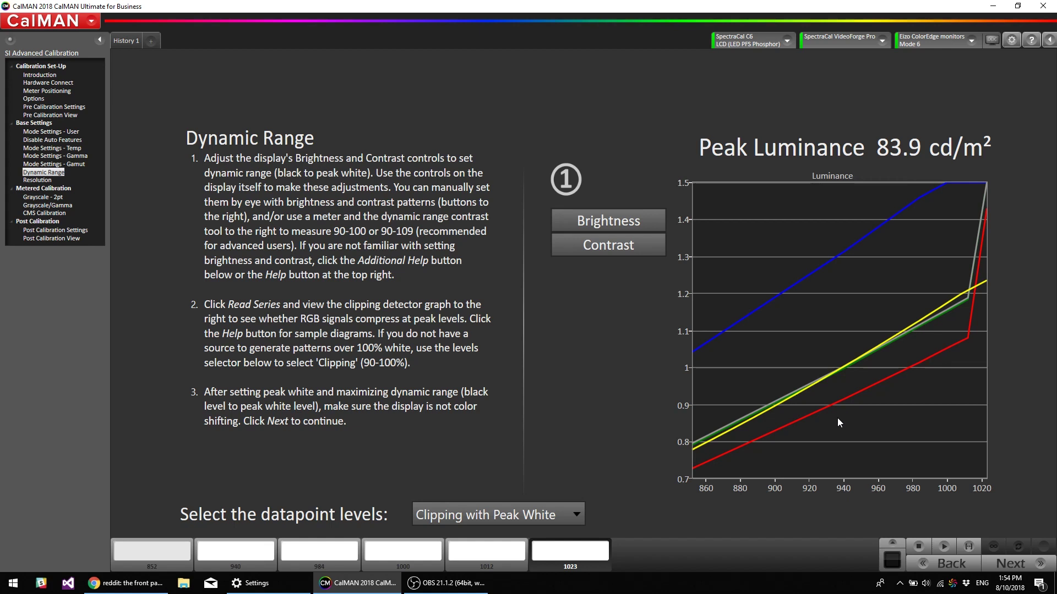
click(968, 547)
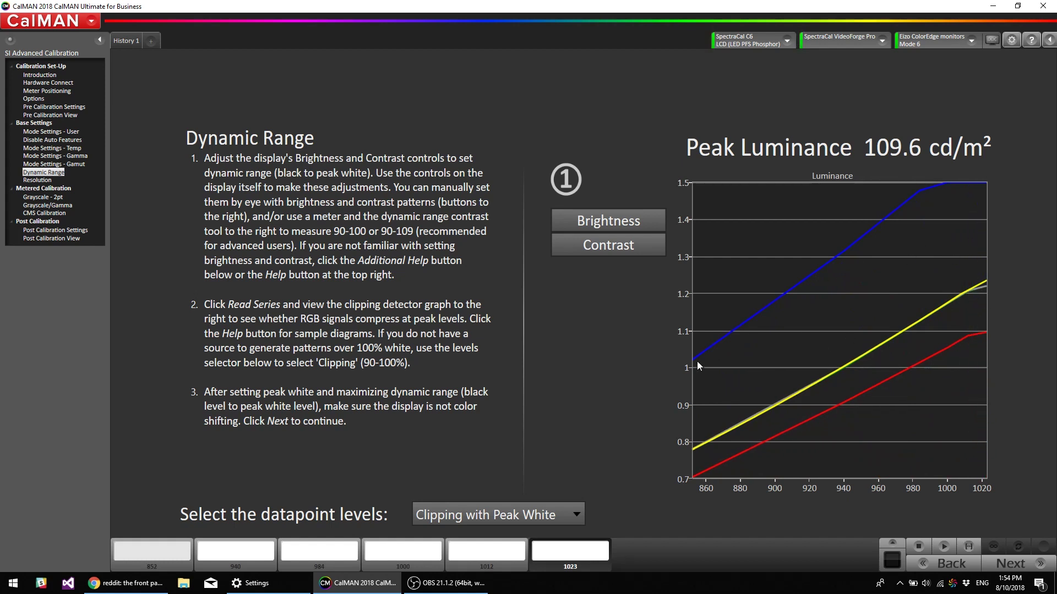
Select the 940 patch, lower backlight to about 312, and re-read peak white at 112.1 cd/m².
click(993, 42)
click(223, 556)
click(995, 39)
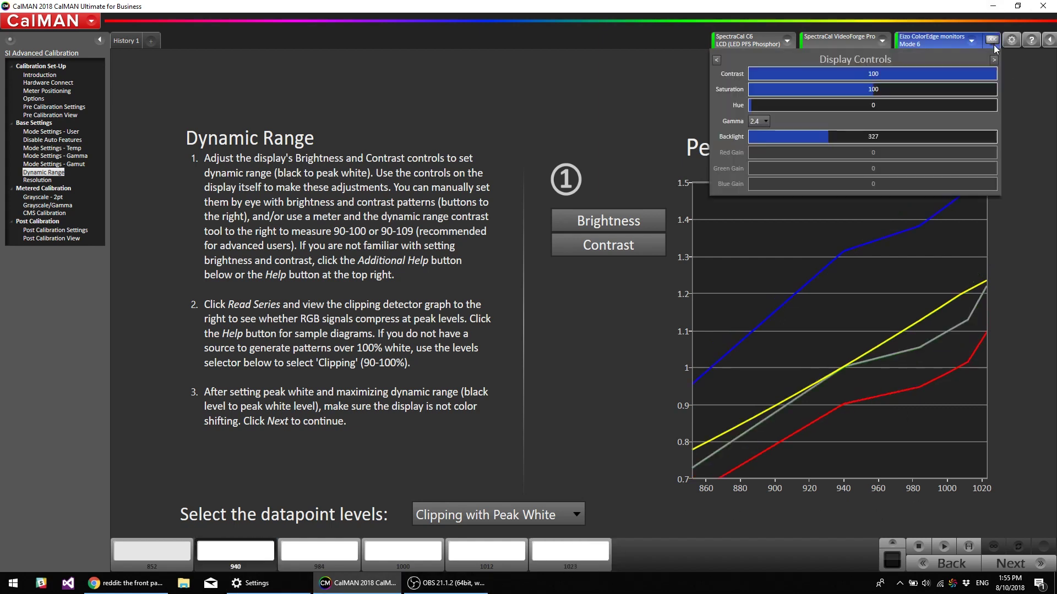
click(827, 133)
click(731, 243)
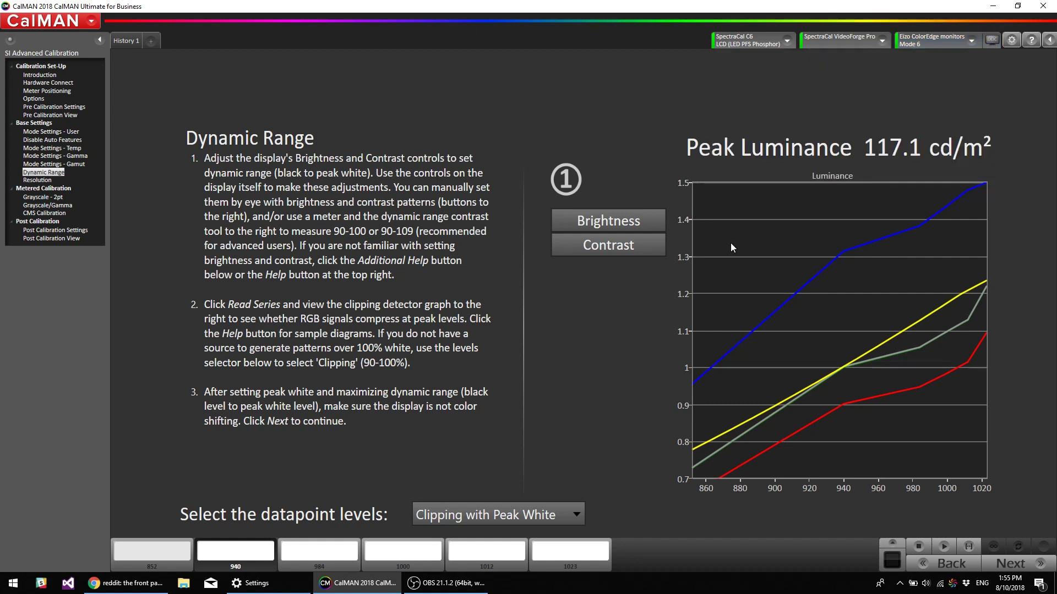
click(944, 547)
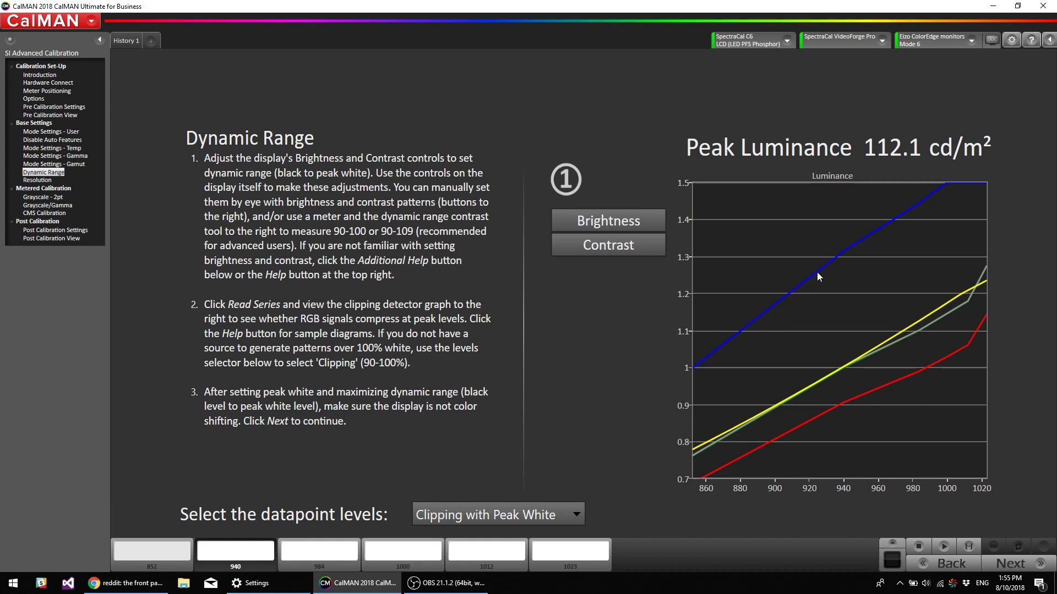
Run CMS Calibration AutoCal at stimulus level 100 and dismiss the completion message.
click(48, 213)
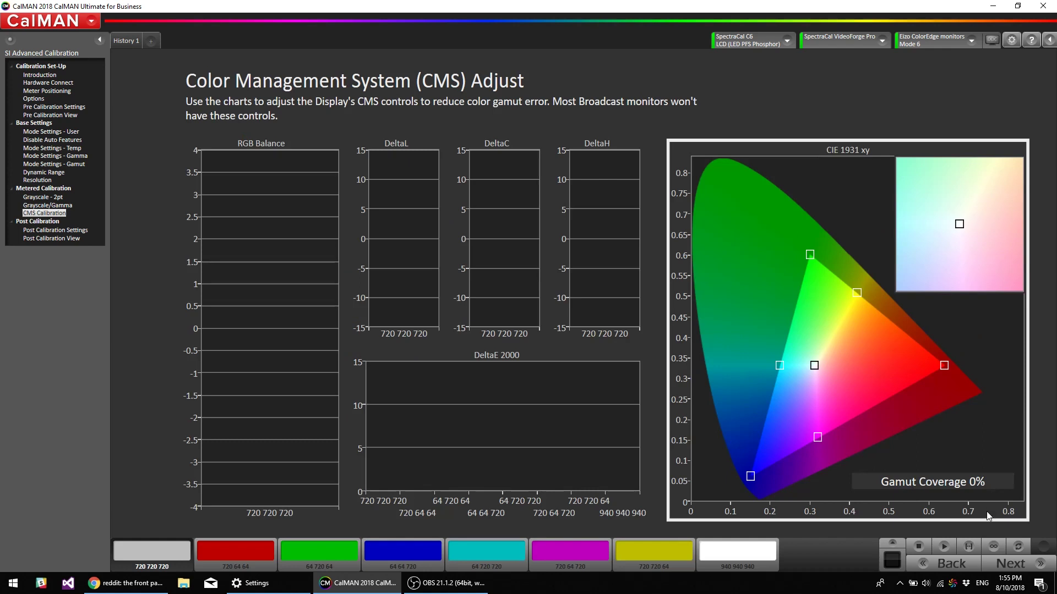
click(1022, 550)
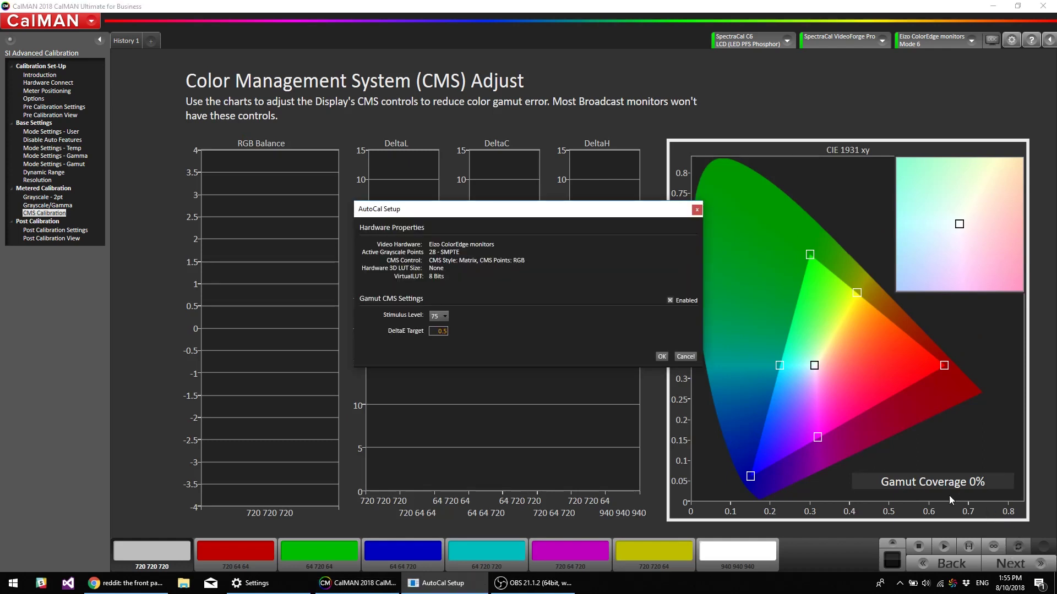
click(441, 317)
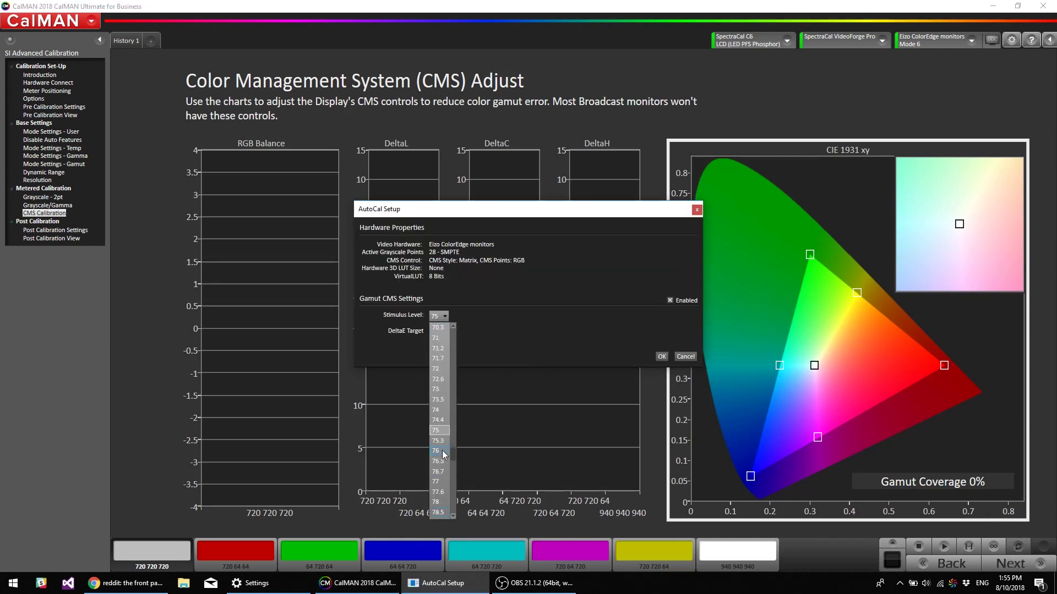
scroll(443, 455, down, 3)
scroll(444, 454, down, 8)
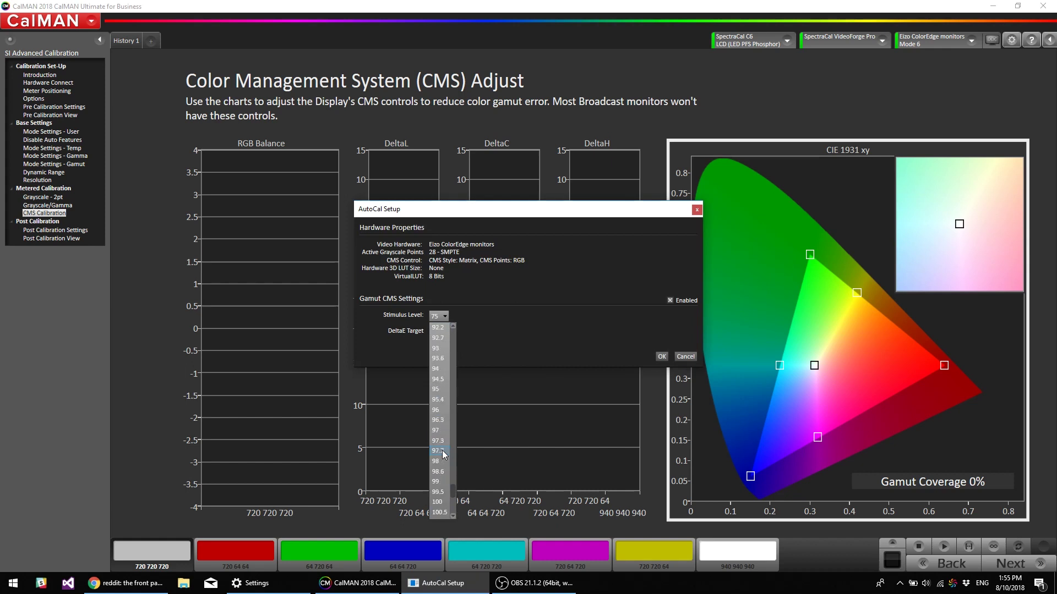
click(438, 502)
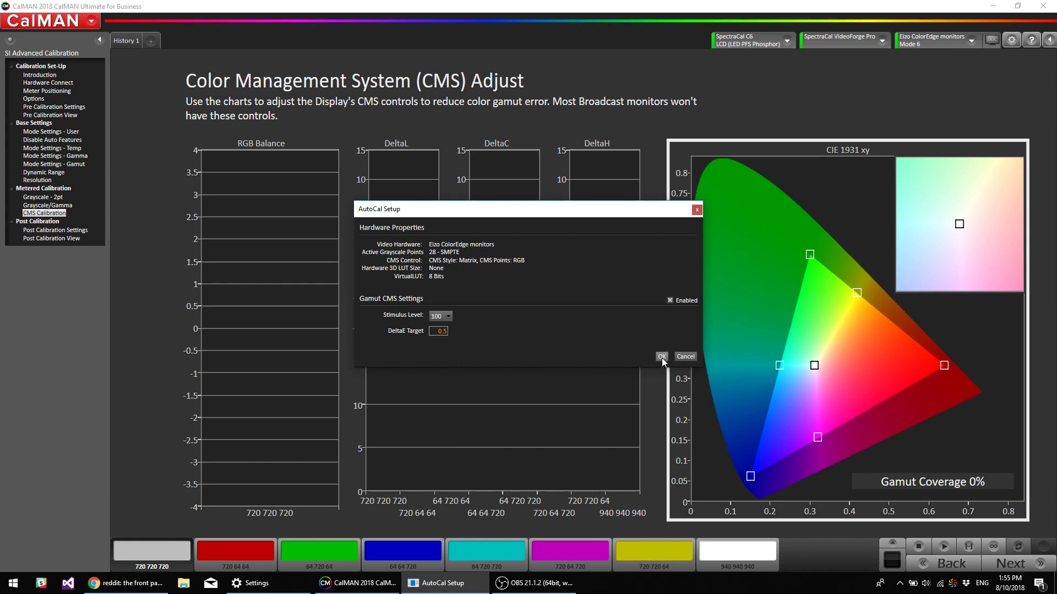
click(662, 357)
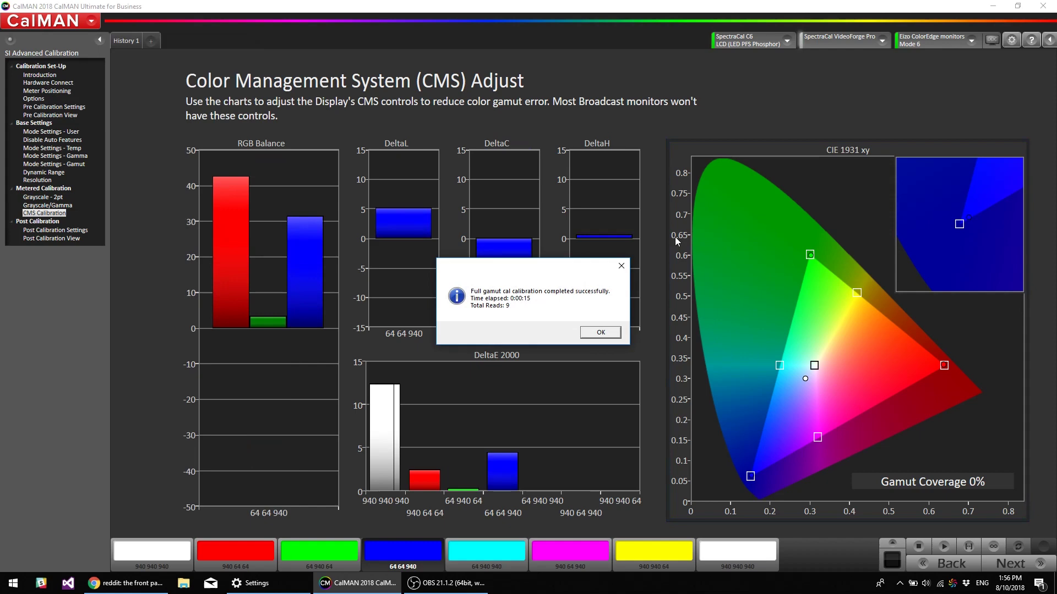
click(601, 333)
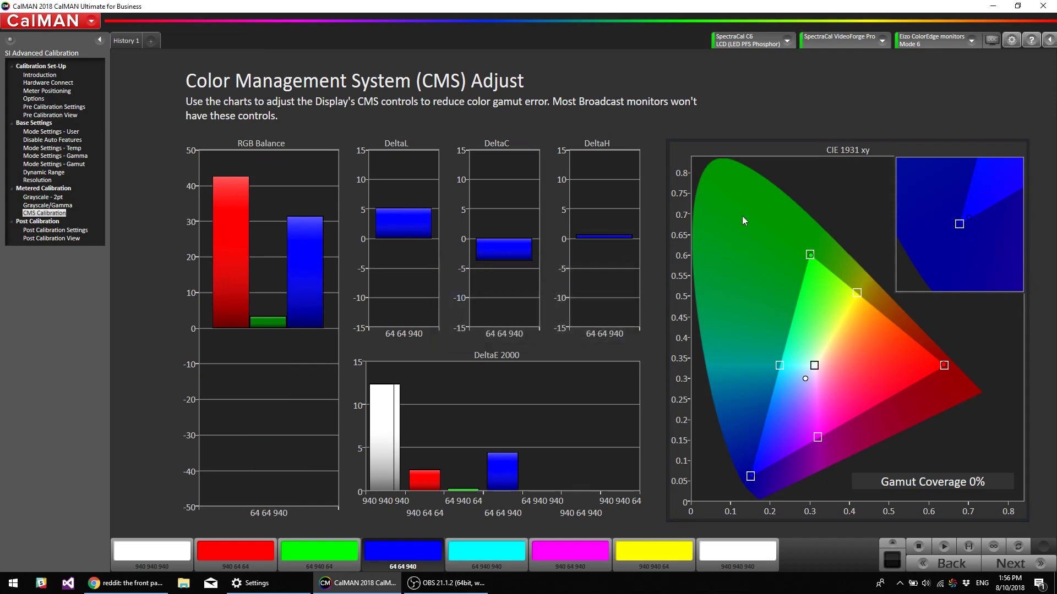
Run Grayscale/Gamma AutoCal with 28 - SMPTE points, reaching 0.24 average dE2000.
click(53, 206)
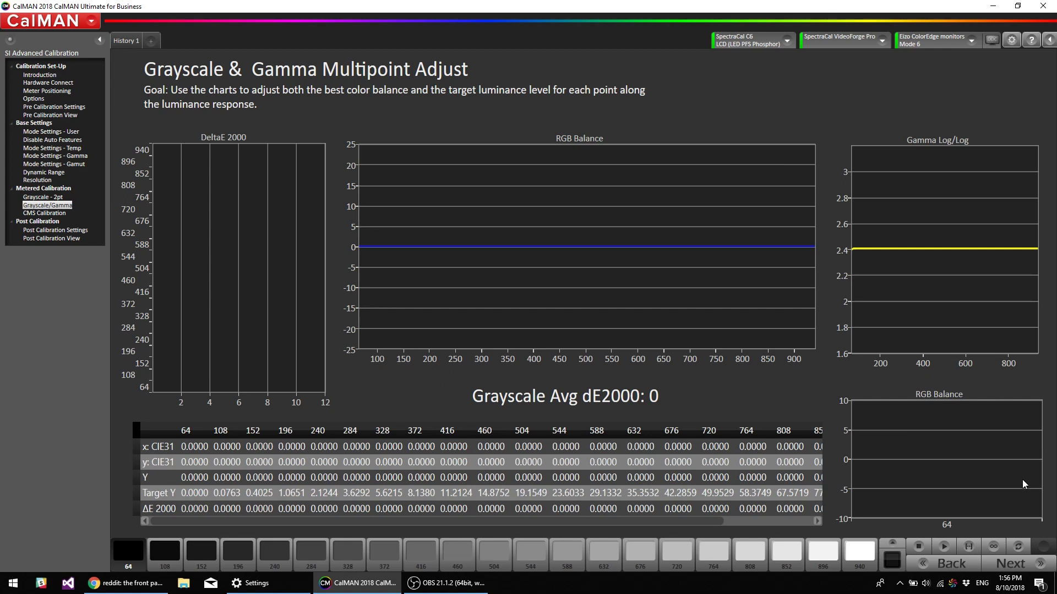
click(1018, 550)
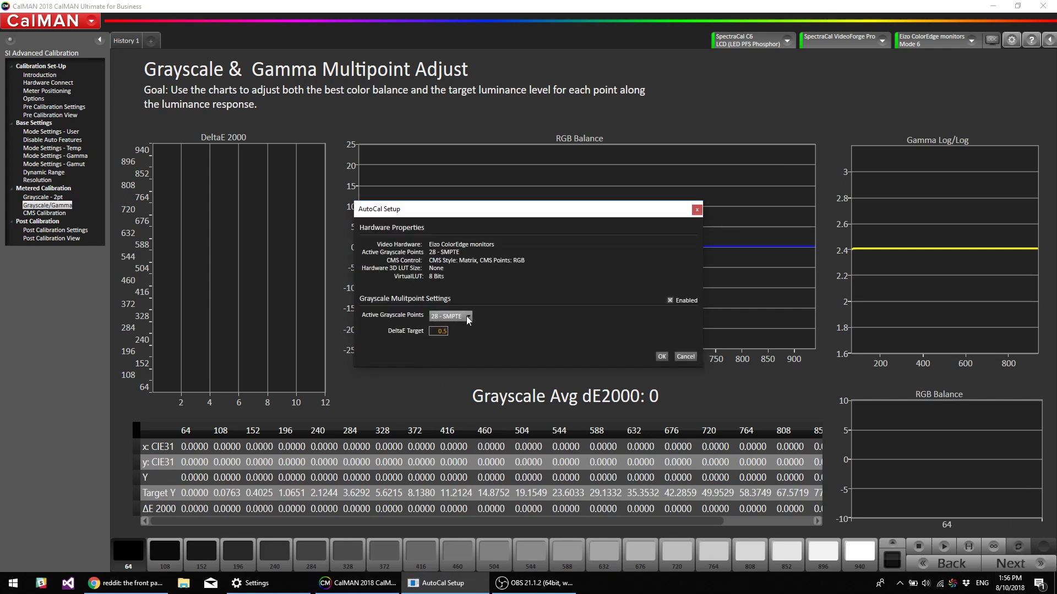
click(467, 316)
click(545, 310)
click(661, 358)
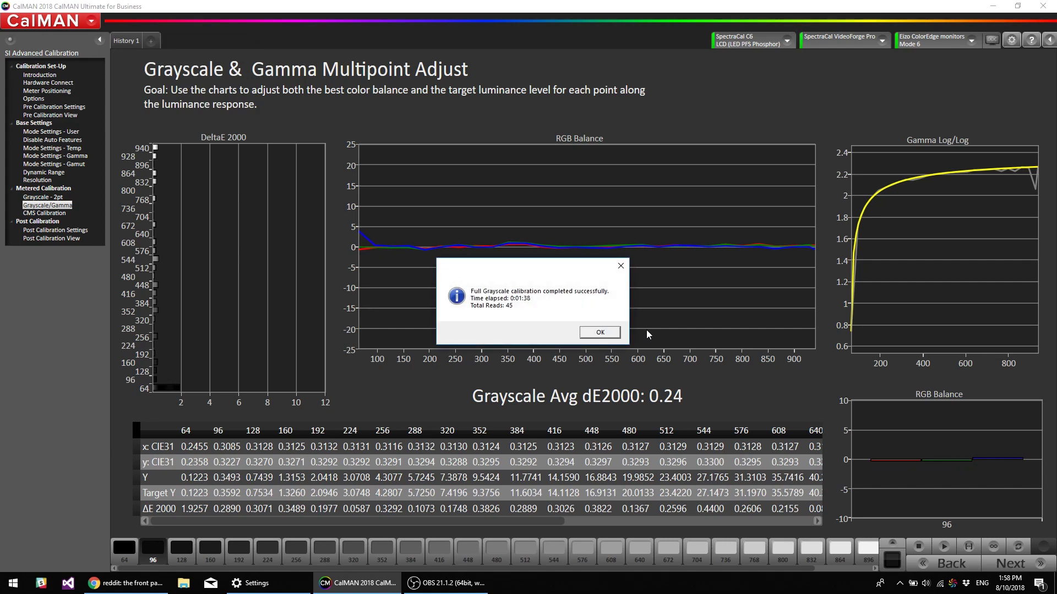
Dismiss the completion notice, re-read CMS patches (98.3117% coverage), and go to Post Calibration View.
click(608, 334)
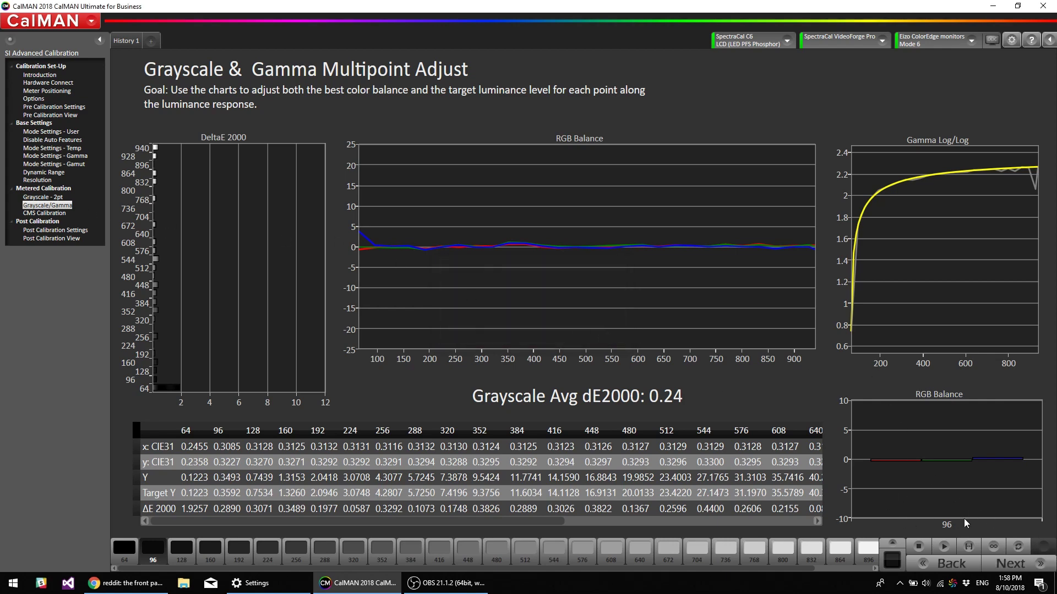
click(1012, 564)
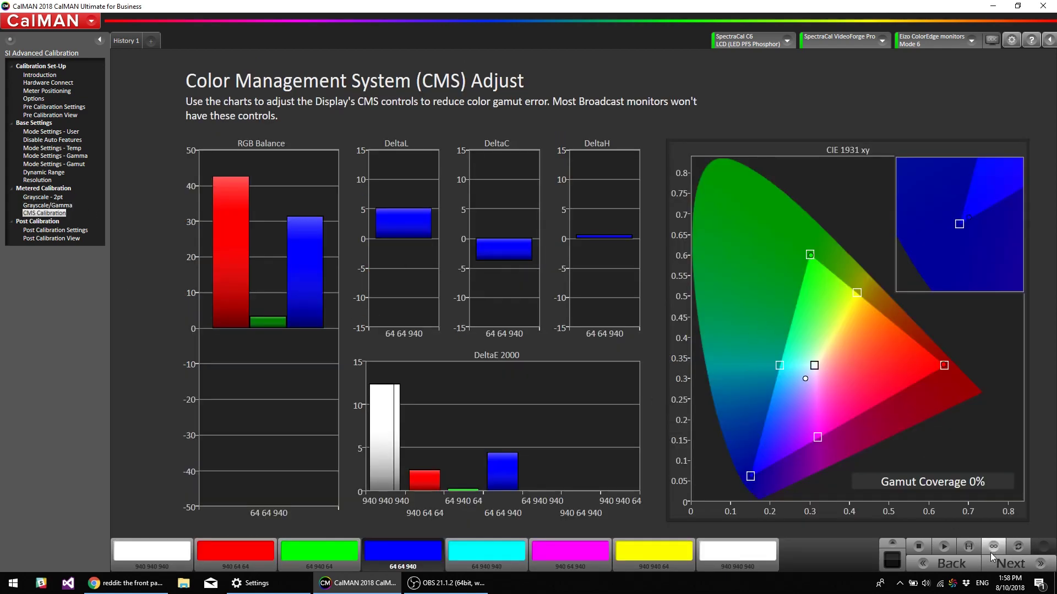
click(968, 546)
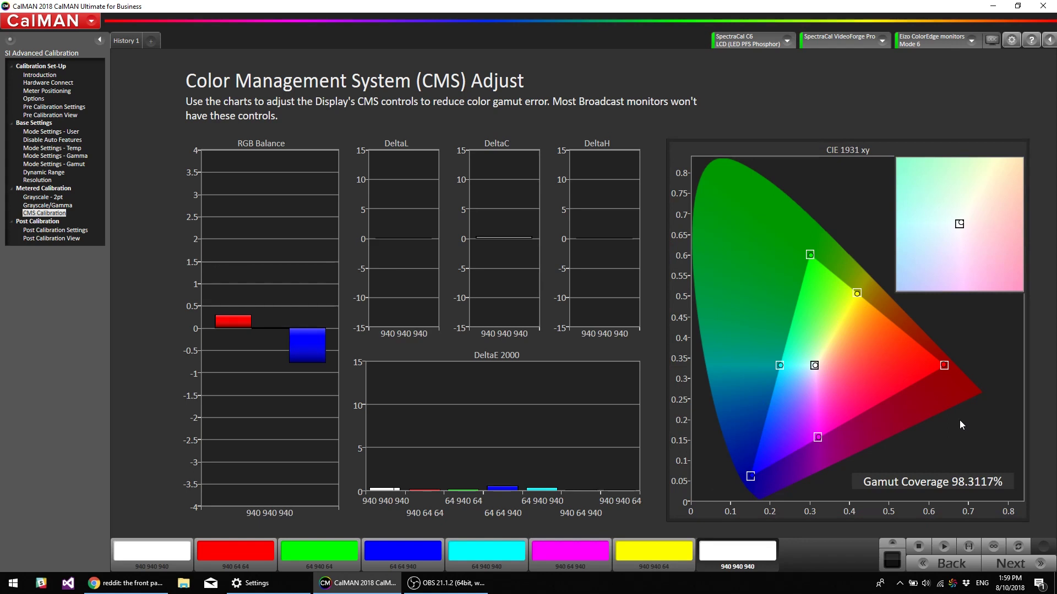
mouse_move(511, 493)
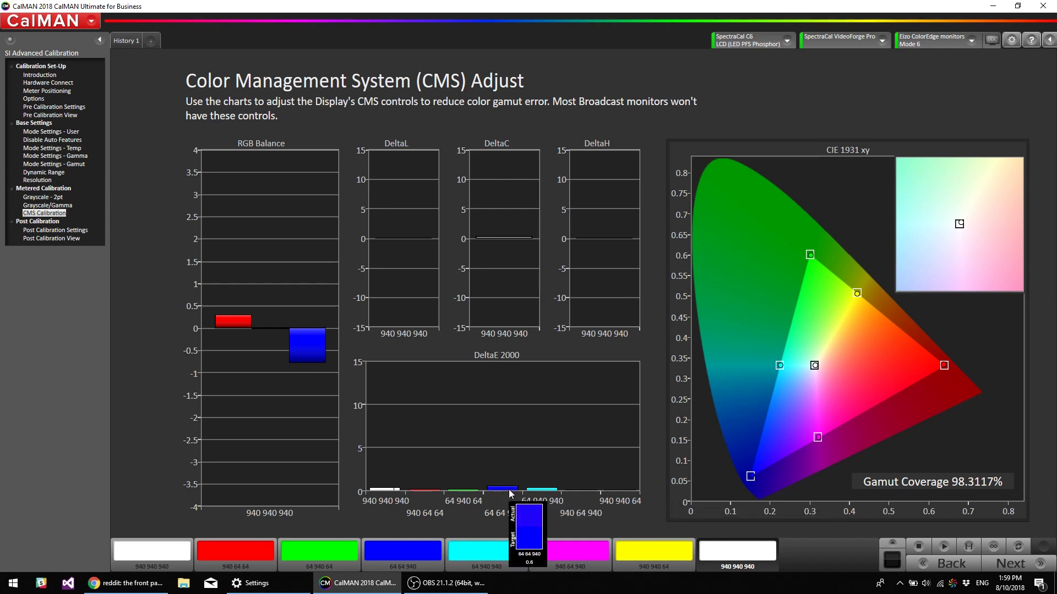
click(47, 241)
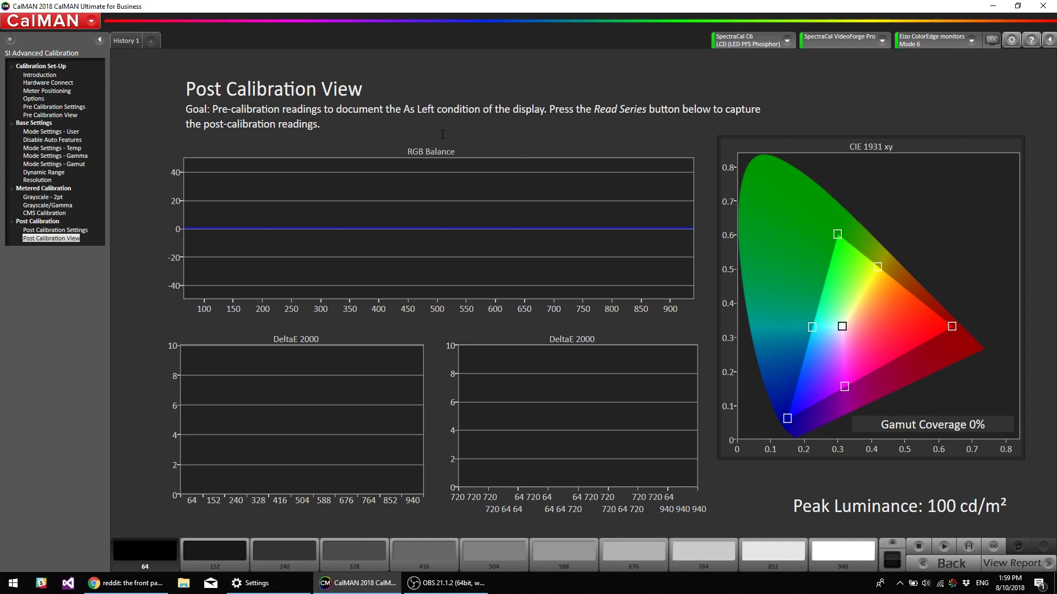
Load the CalMAN ColorMatch workflow template and open its ColorChecker Analysis step.
click(92, 21)
mouse_move(86, 82)
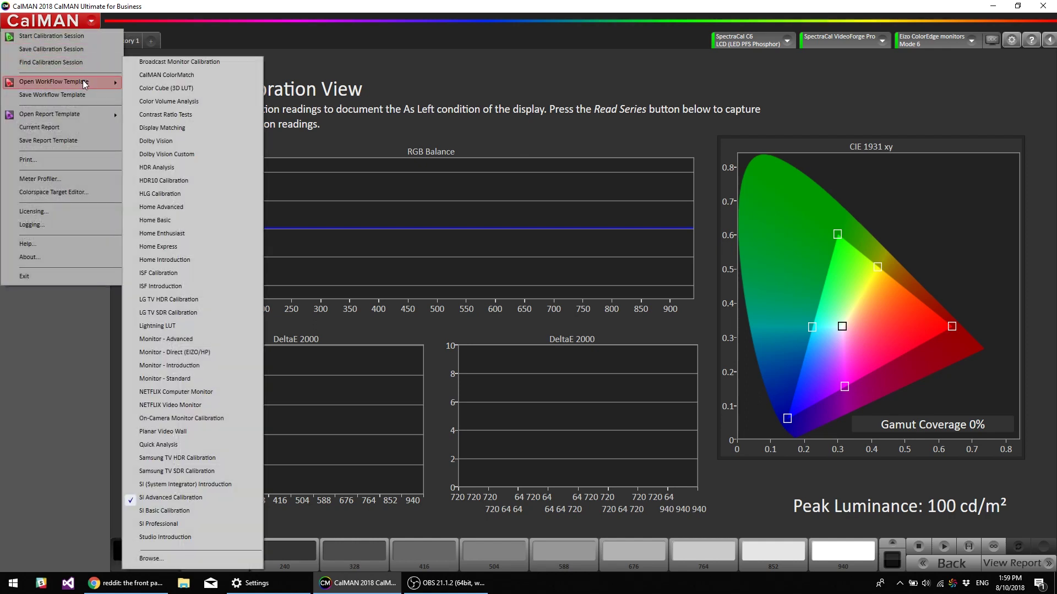
click(189, 76)
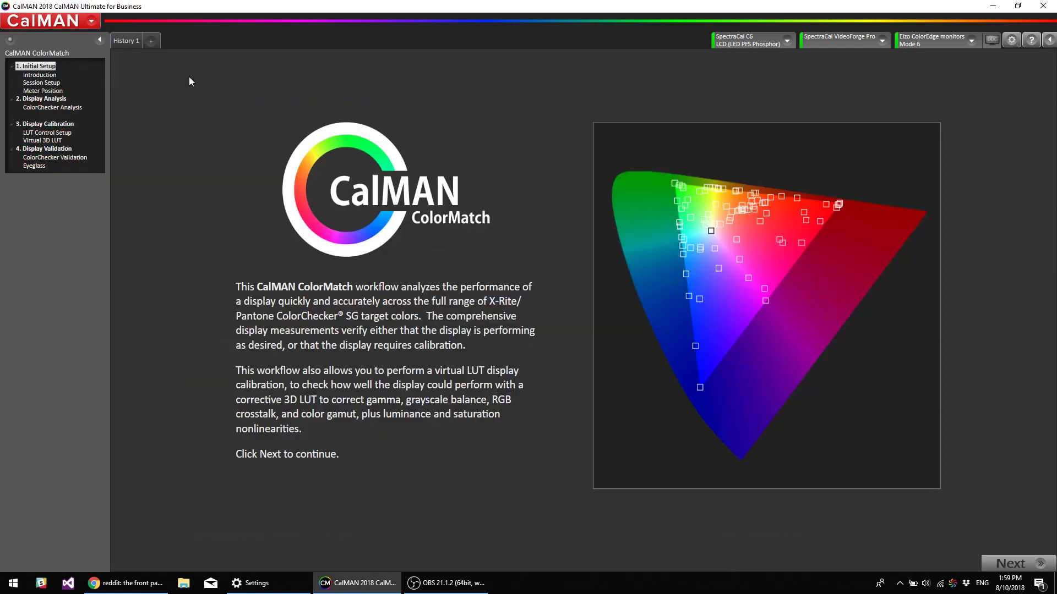
click(56, 108)
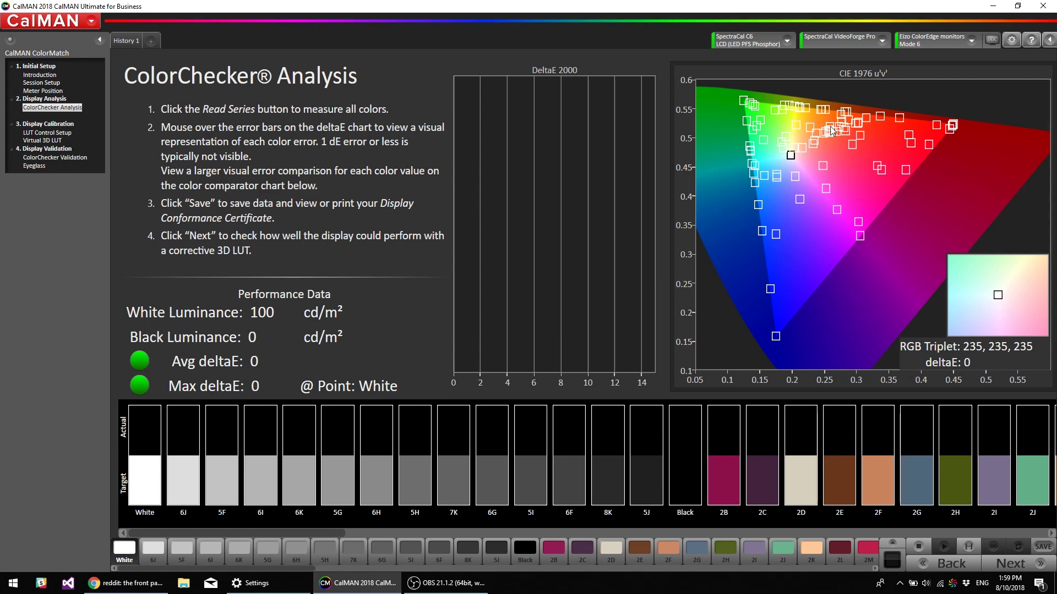
Read the full ColorChecker series, starting with White at 102.1 cd/m² and 0.6 deltaE.
click(969, 546)
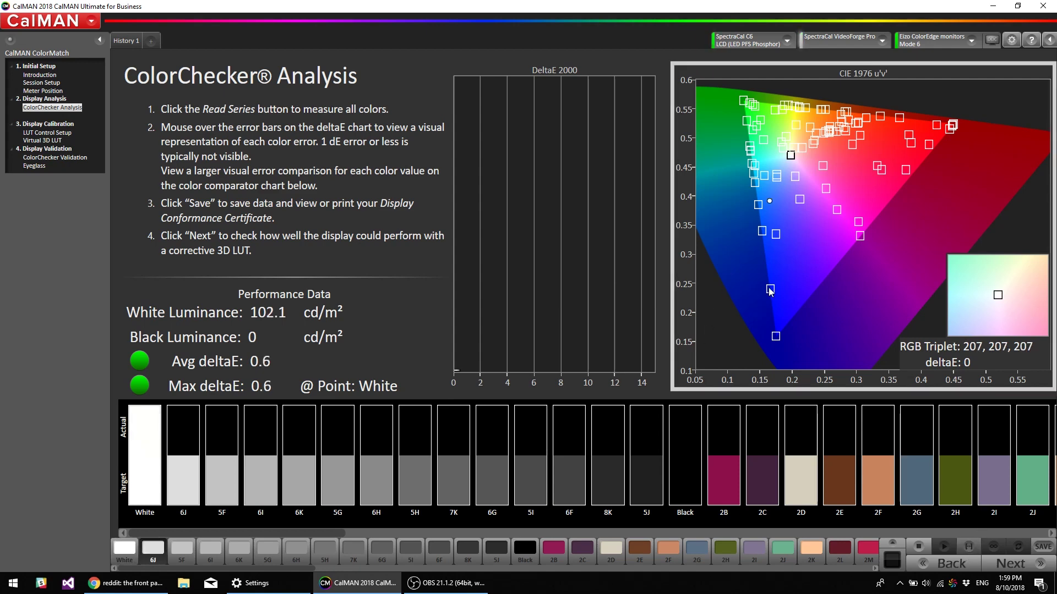